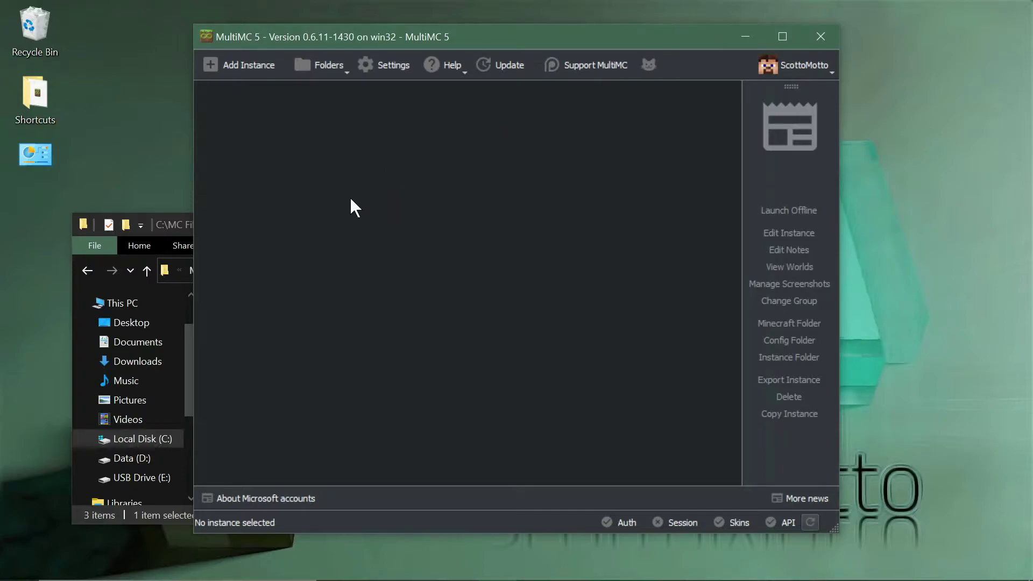
Switch the MultiMC update channel to Development and install the available develop update
left_click(382, 65)
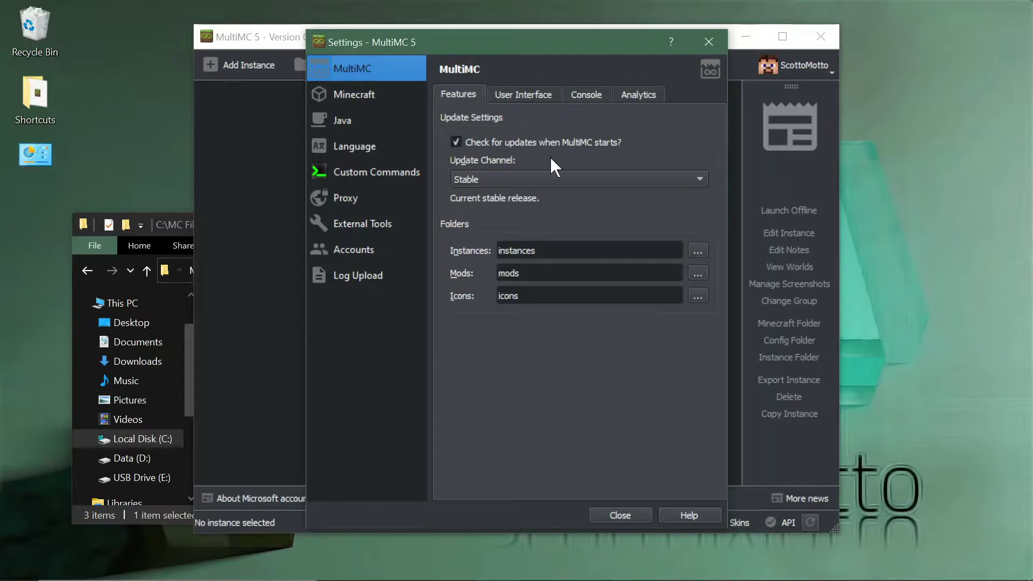
left_click(502, 177)
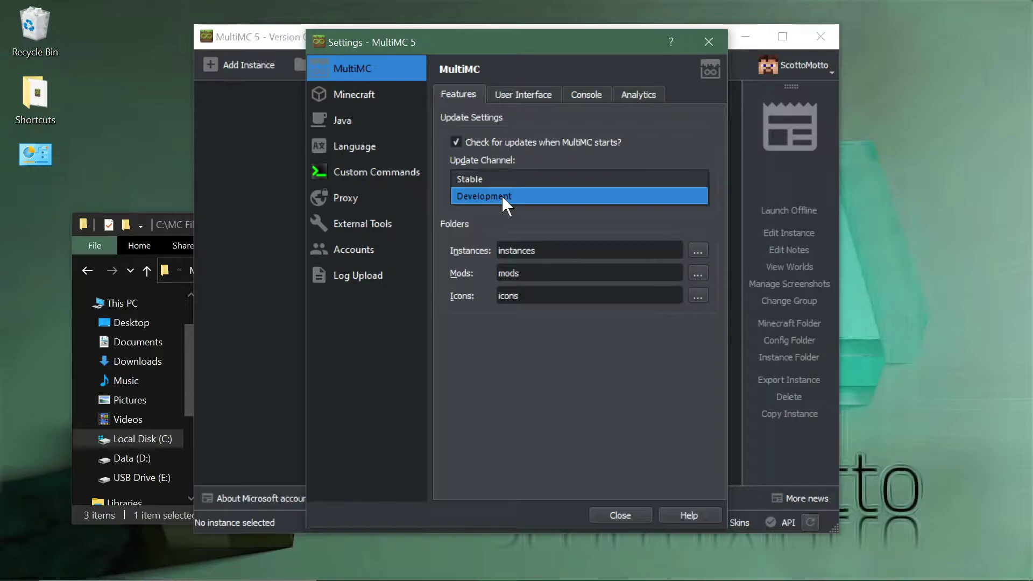
left_click(501, 195)
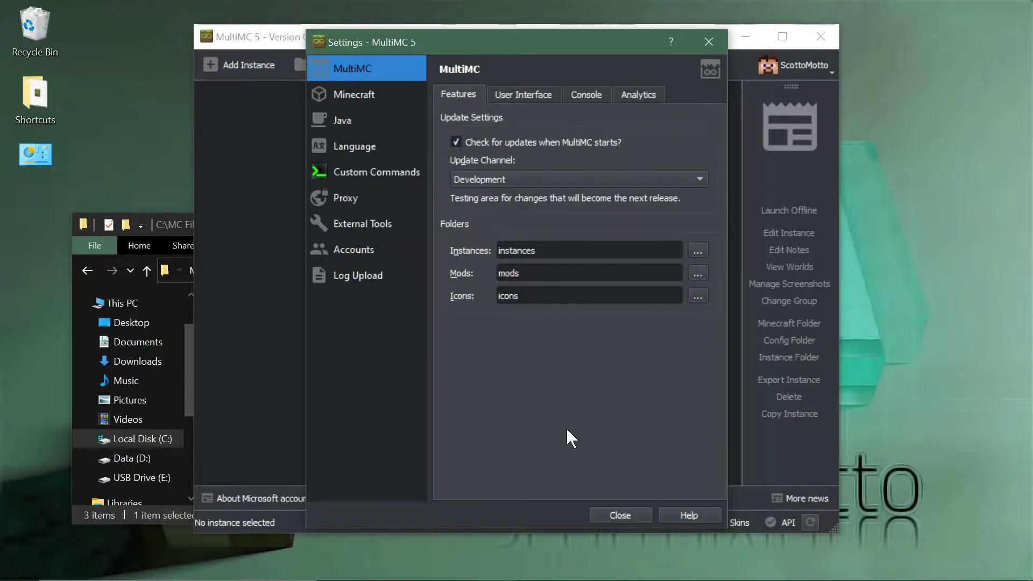
left_click(607, 516)
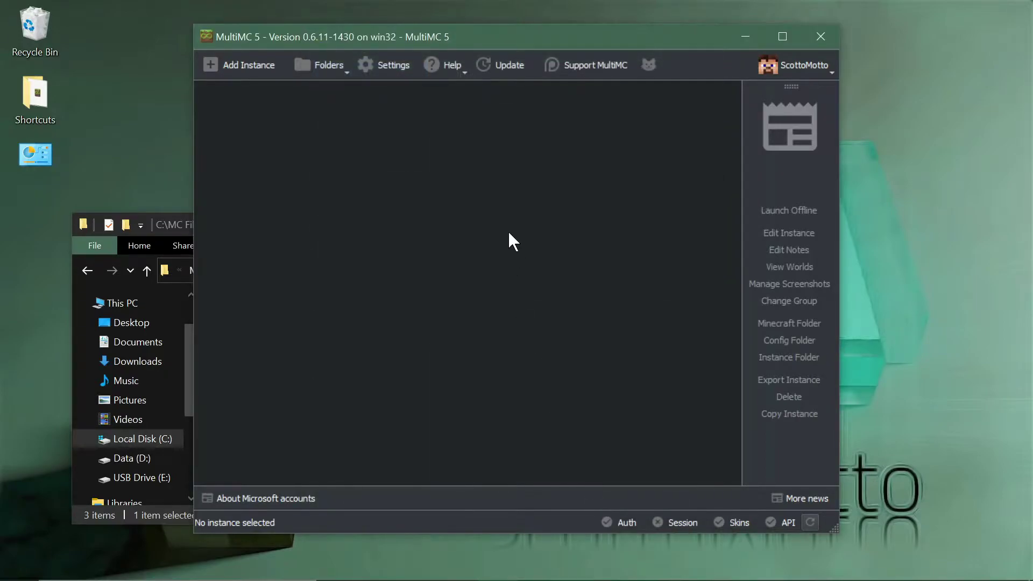
left_click(489, 69)
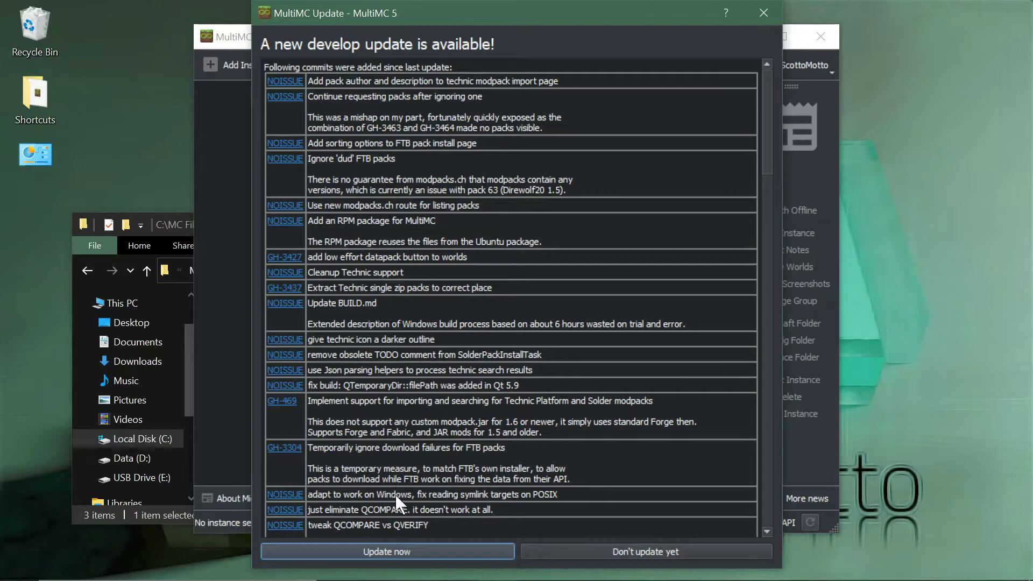
left_click(393, 554)
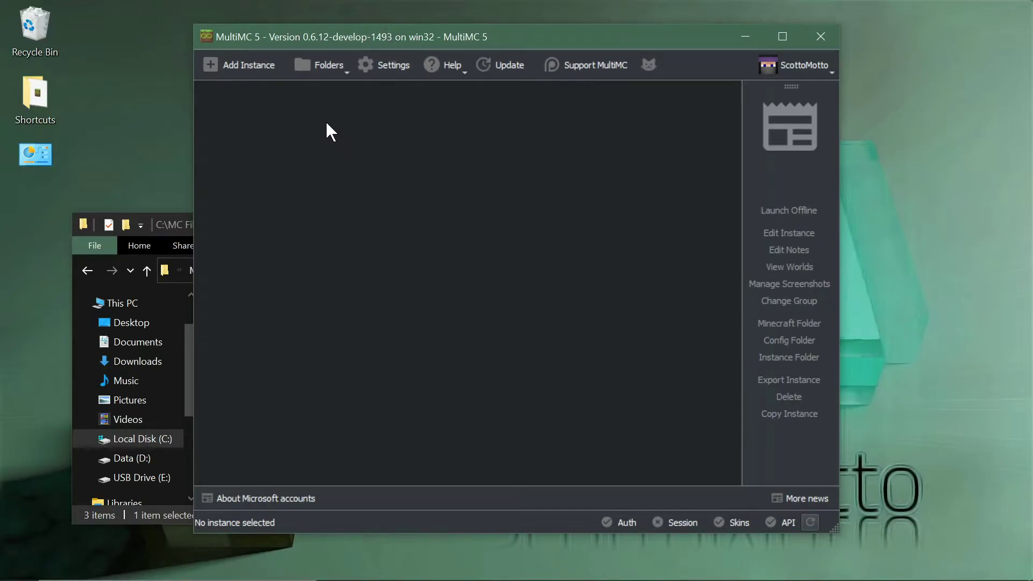
Create an instance from the FTB pack "FTB Presents Direwolf20 1.16", version 1.1.2, found by searching for "direwolf"
left_click(235, 67)
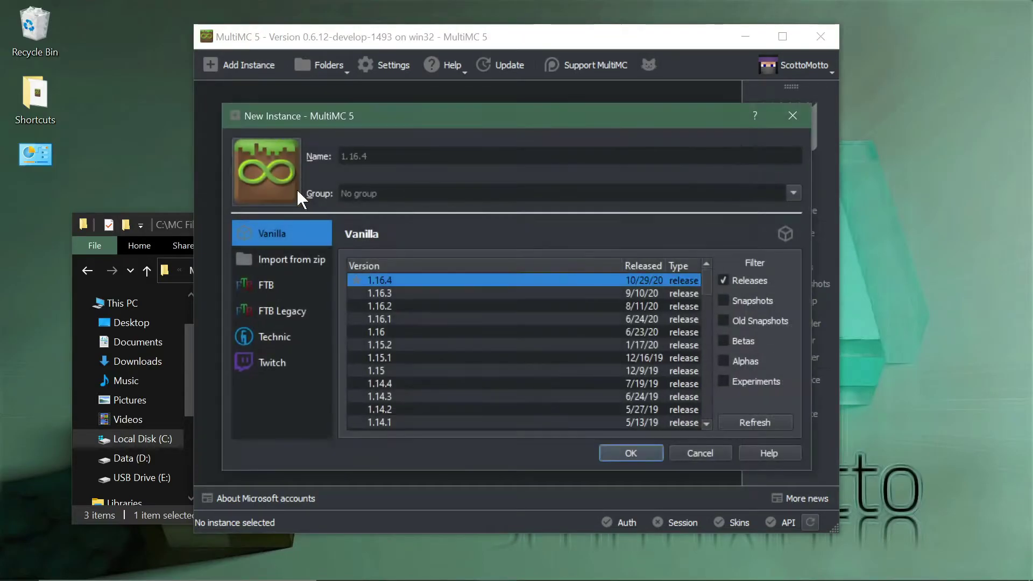
left_click(279, 287)
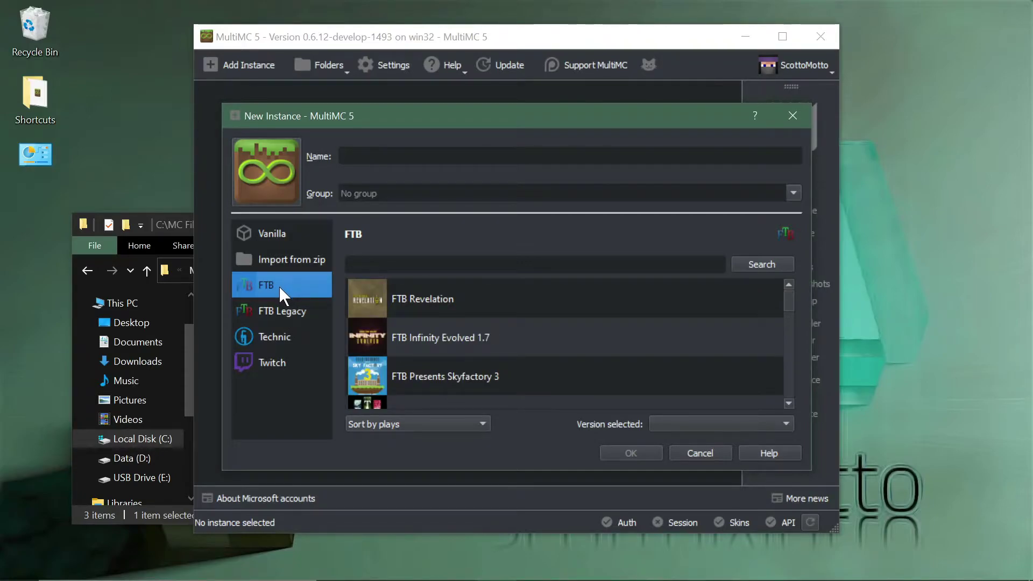
left_click(372, 265)
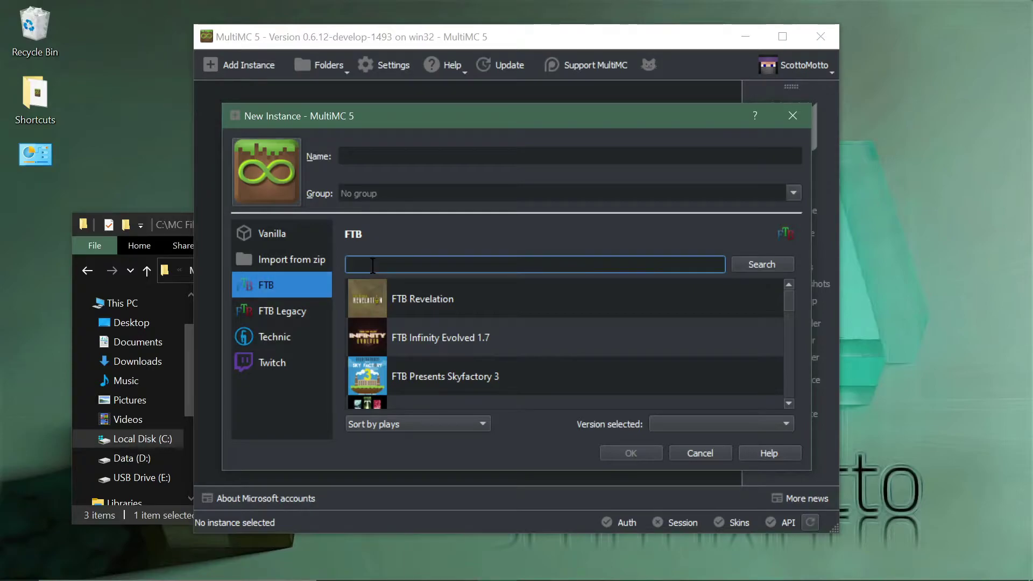
type("direwo")
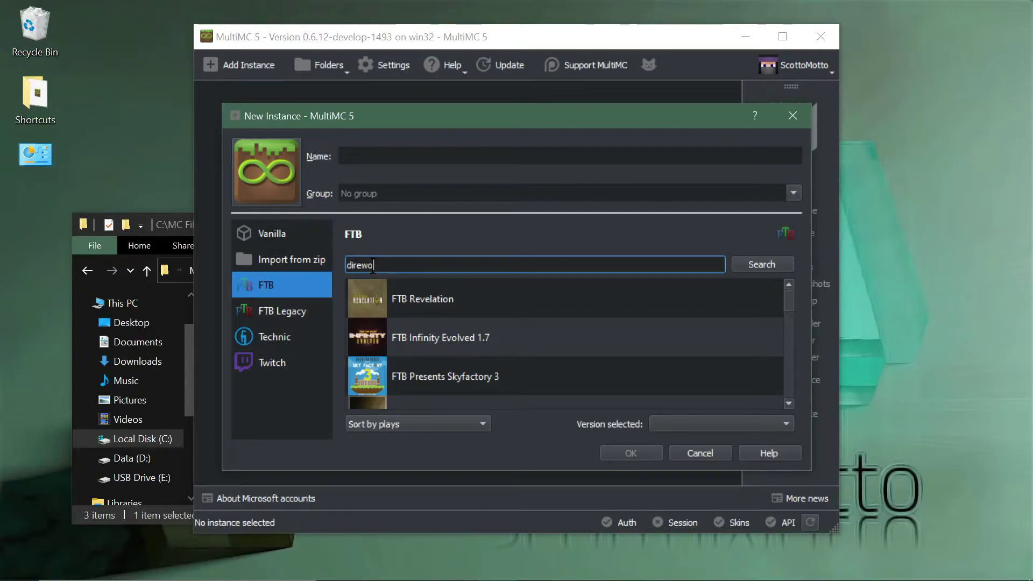
type("lf")
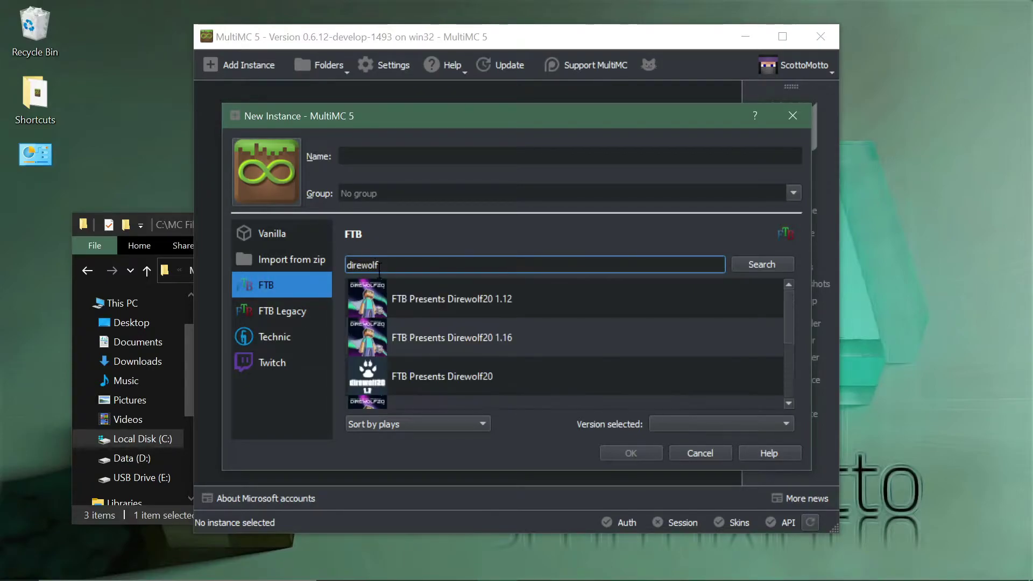
left_click(456, 338)
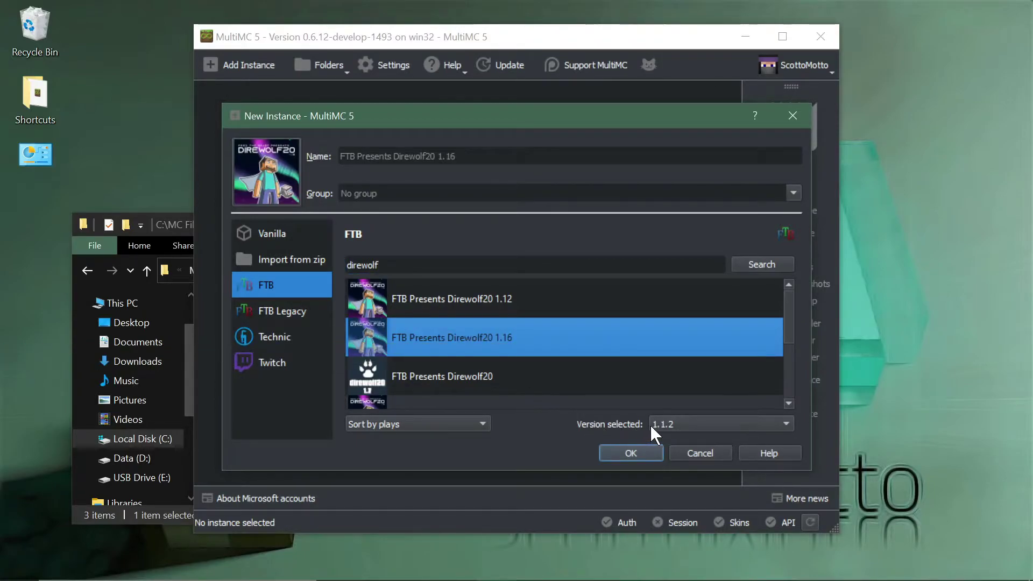
left_click(667, 418)
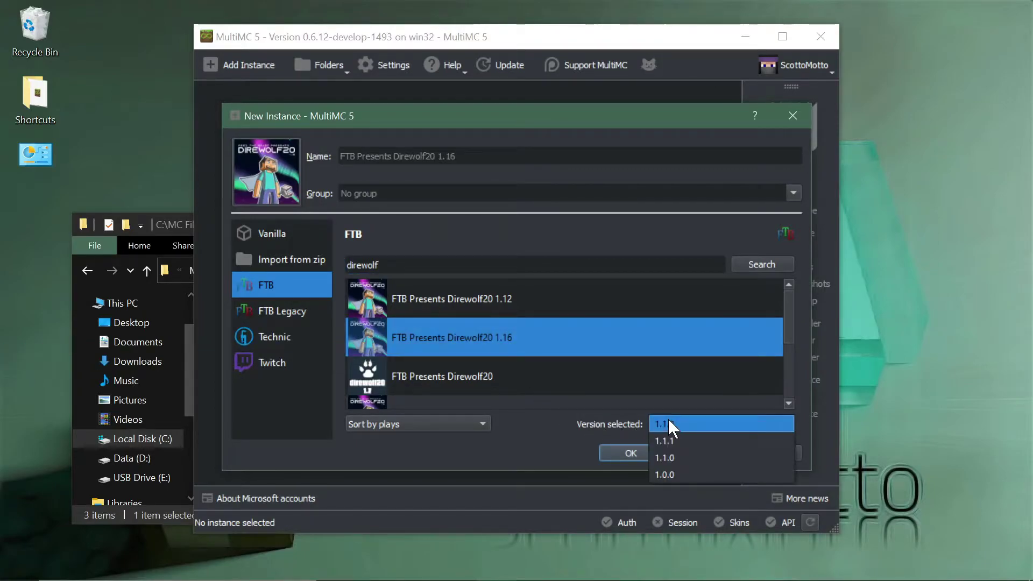
left_click(503, 462)
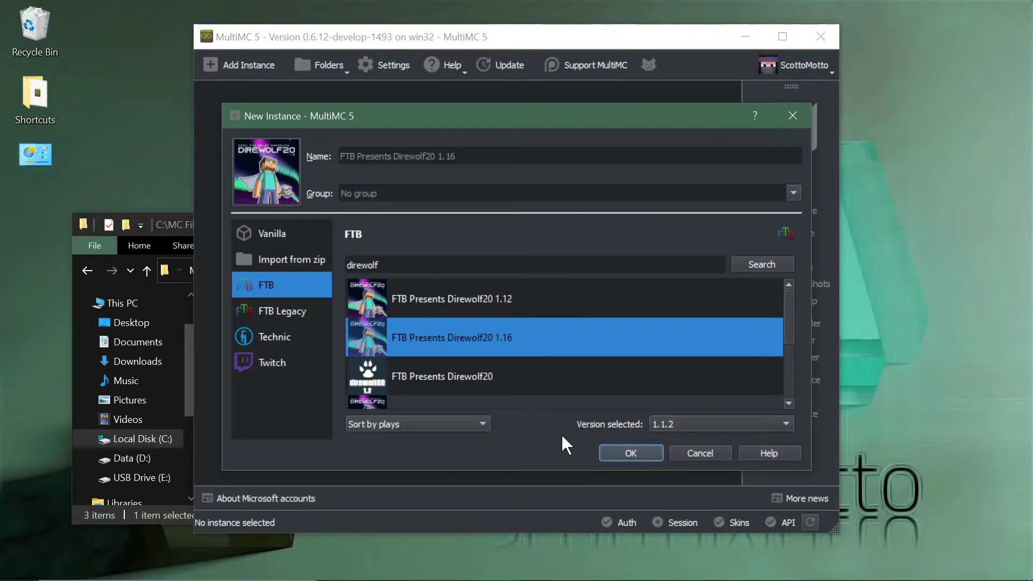
left_click(606, 450)
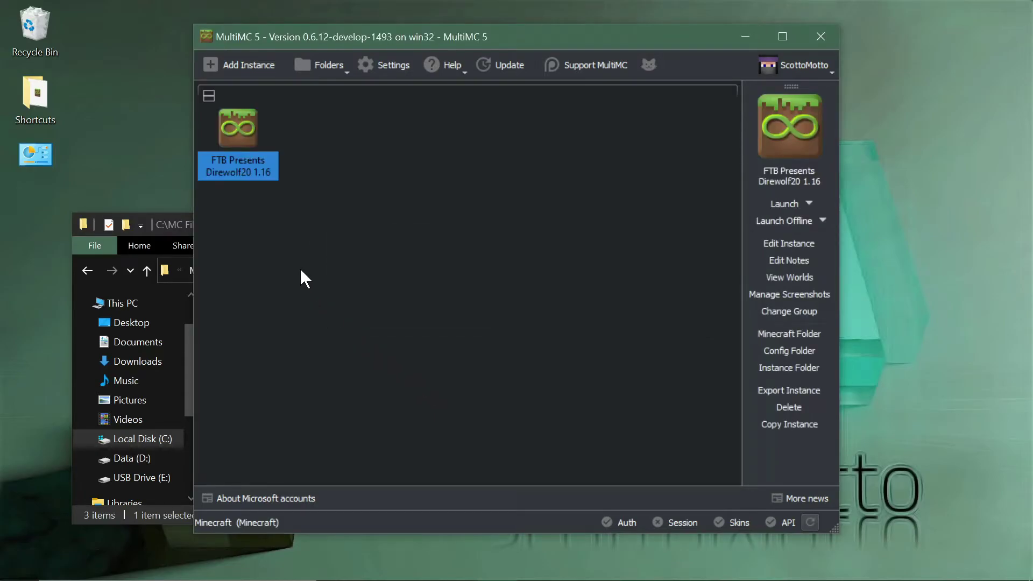
Open the Direwolf20 instance for editing and examine its loader mods, filtering the list by "bota" and clearing the filter
right_click(235, 134)
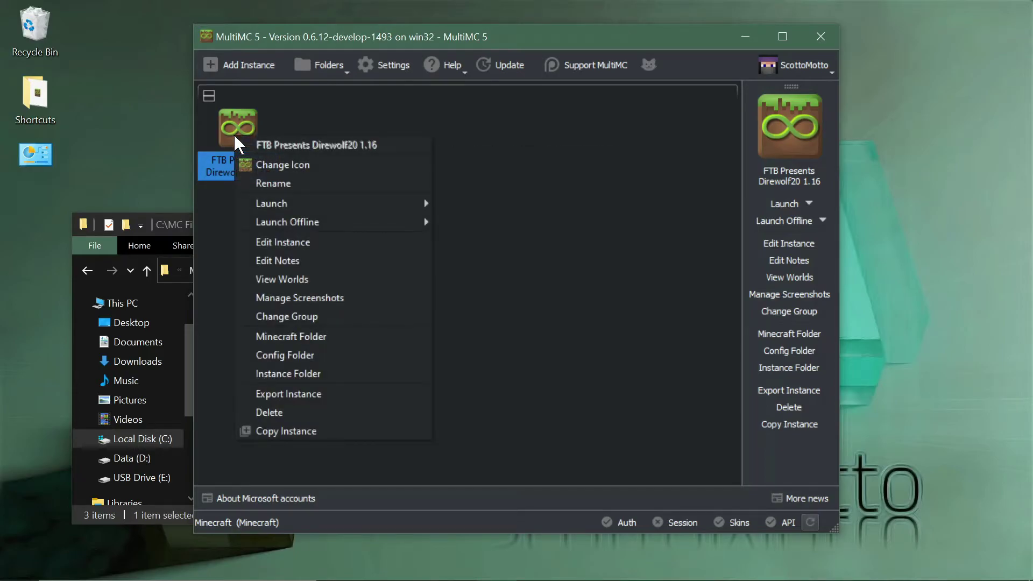
left_click(306, 242)
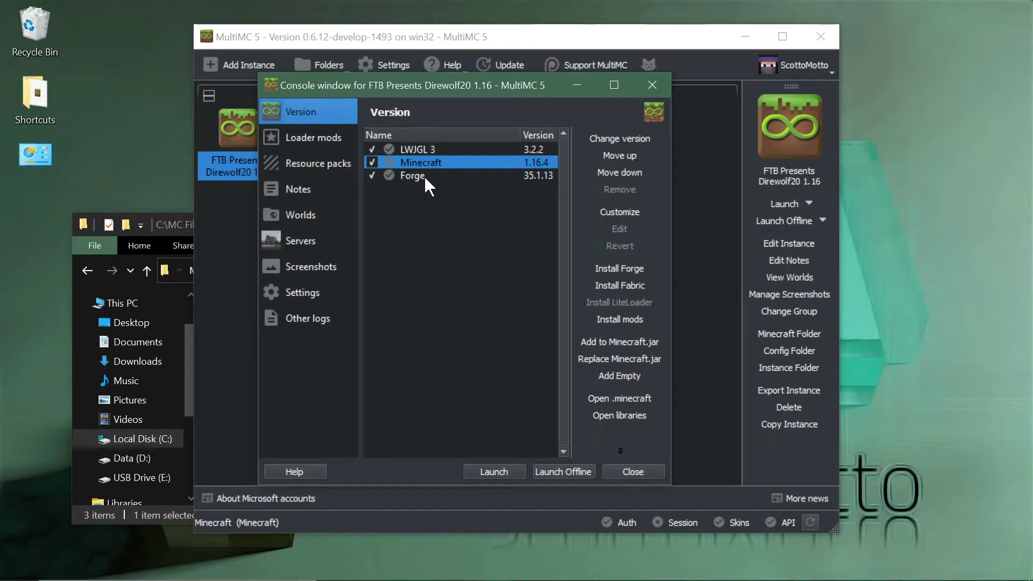
left_click(322, 138)
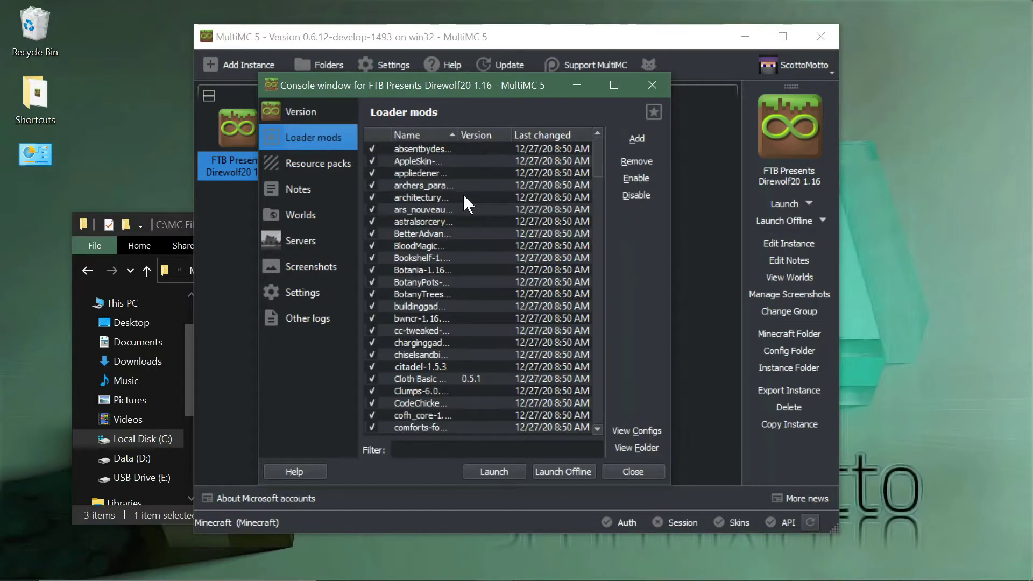
double_click(515, 85)
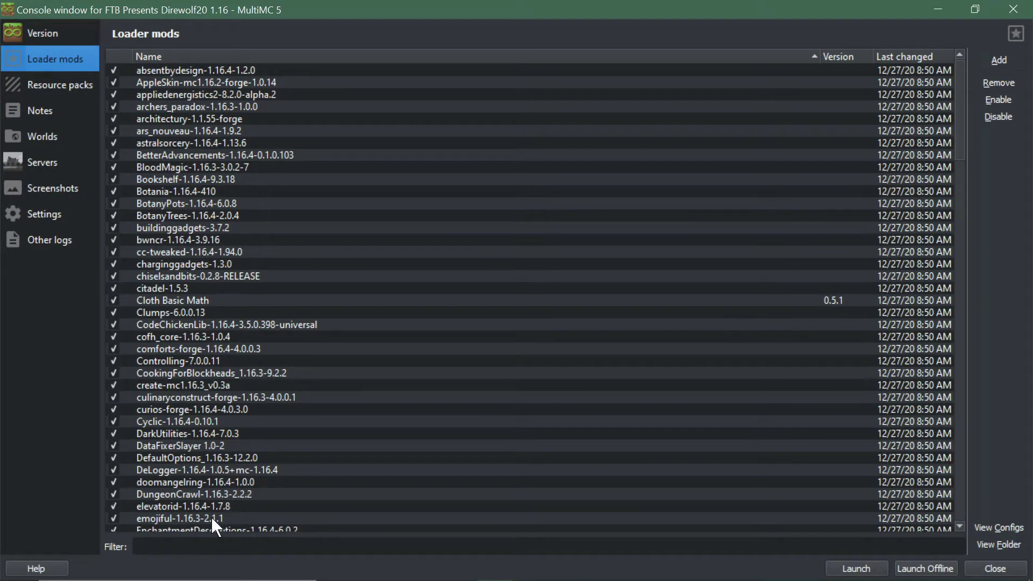
left_click(208, 545)
type("bota")
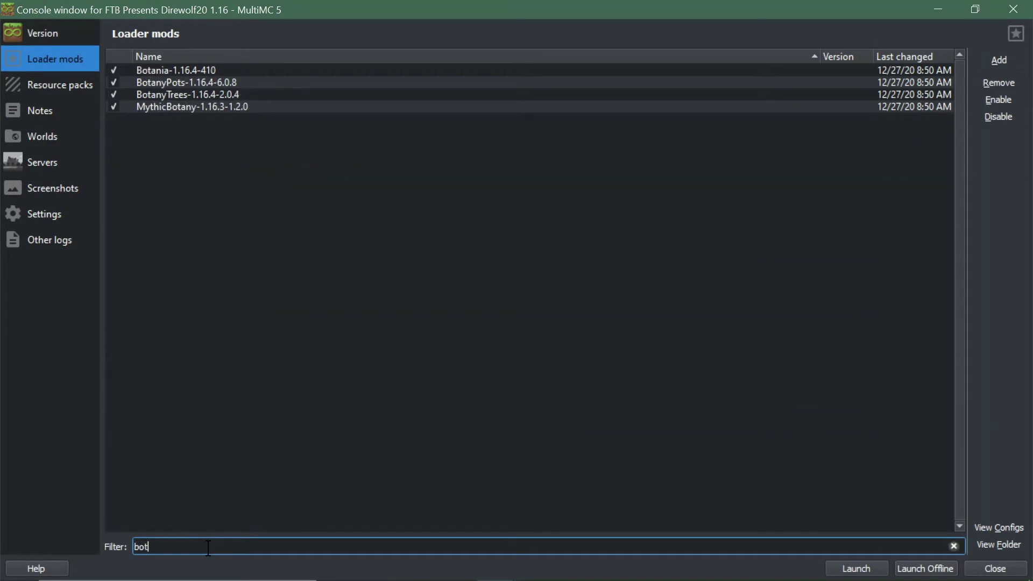
key("BackSpace")
key("BackSpace")
key("BackSpace")
key("BackSpace")
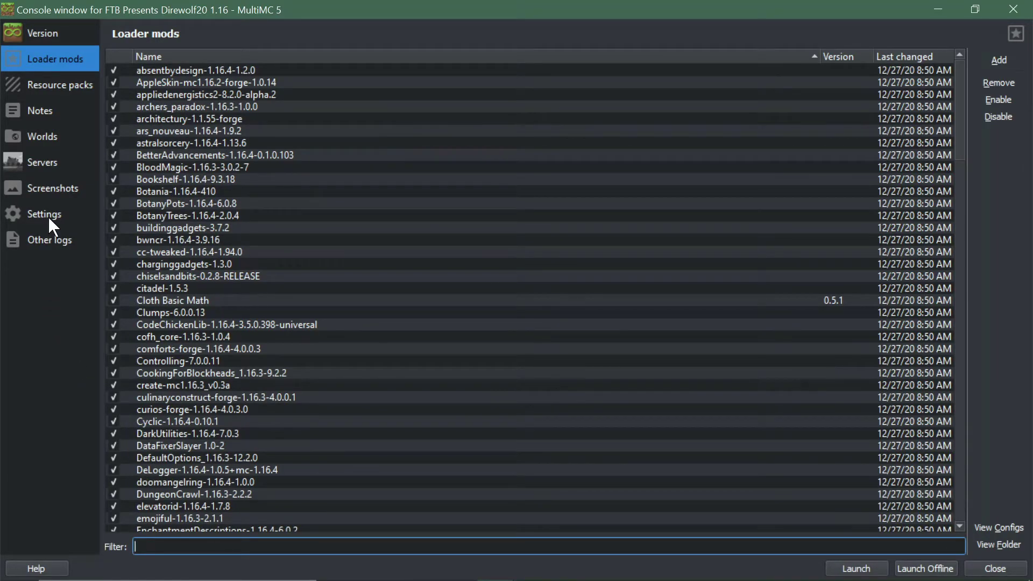
Enable the memory override in the Direwolf20 instance's Java settings and close the instance window
left_click(47, 215)
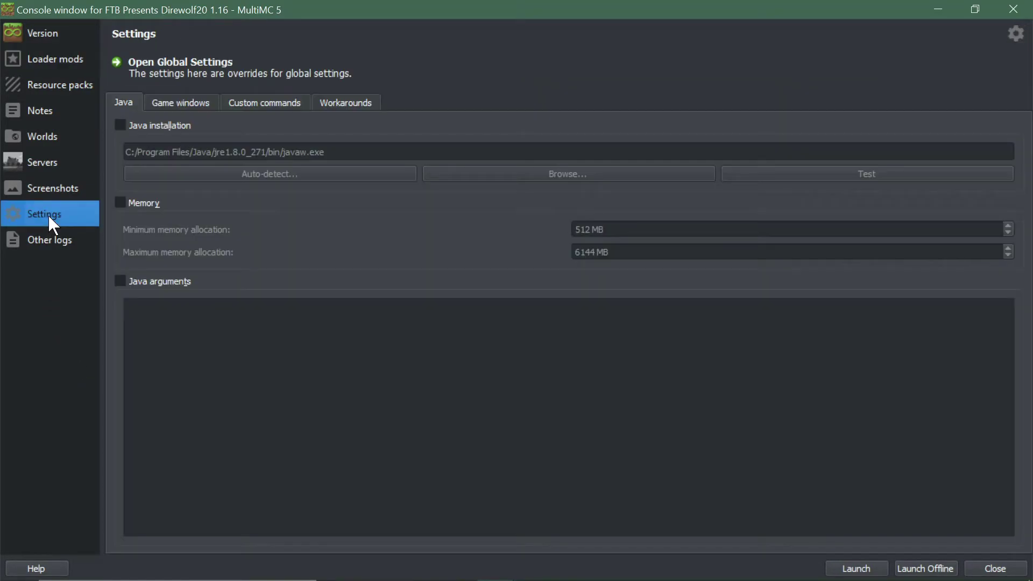
left_click(145, 207)
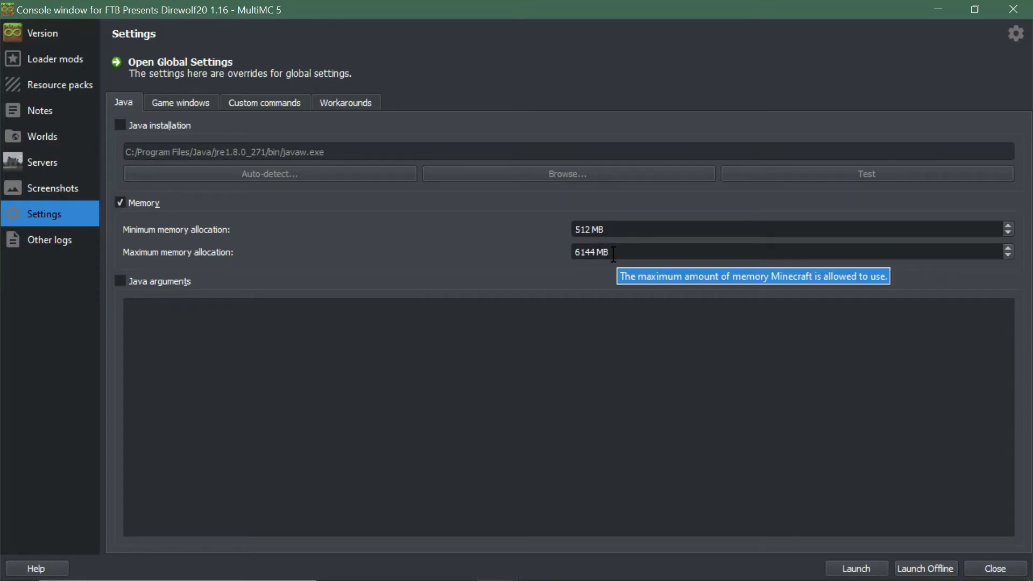
left_click(121, 283)
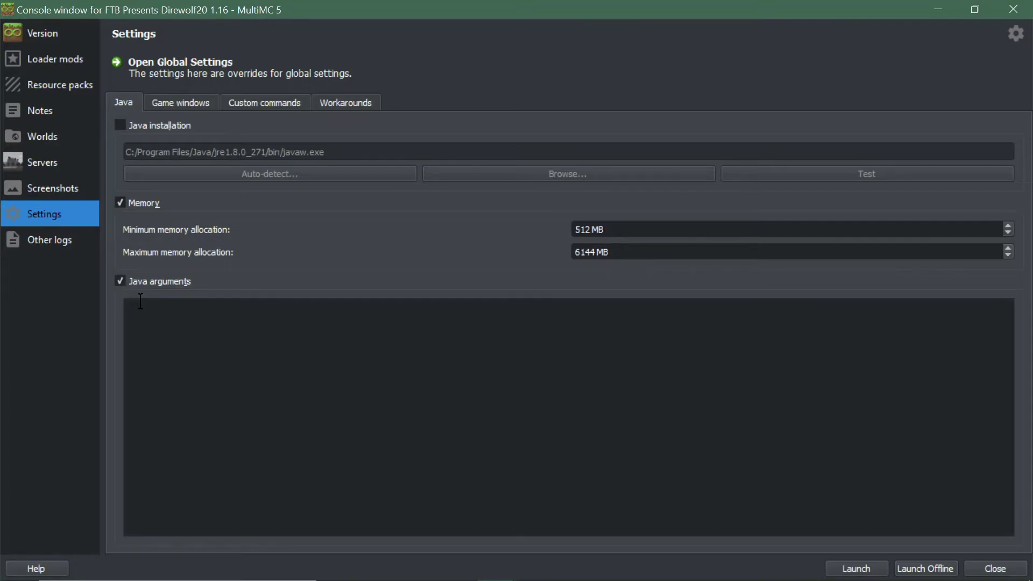
left_click(121, 282)
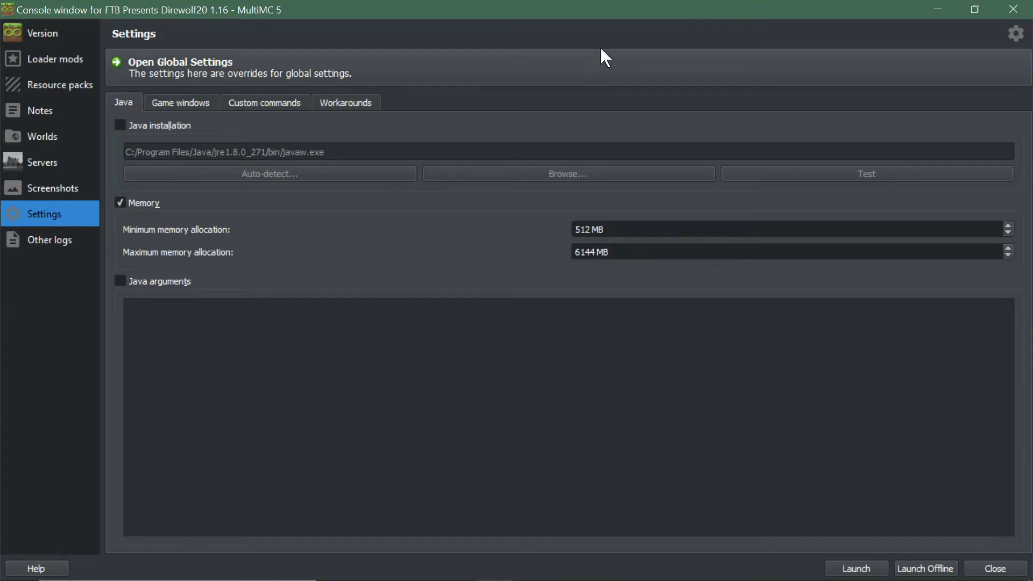
double_click(589, 10)
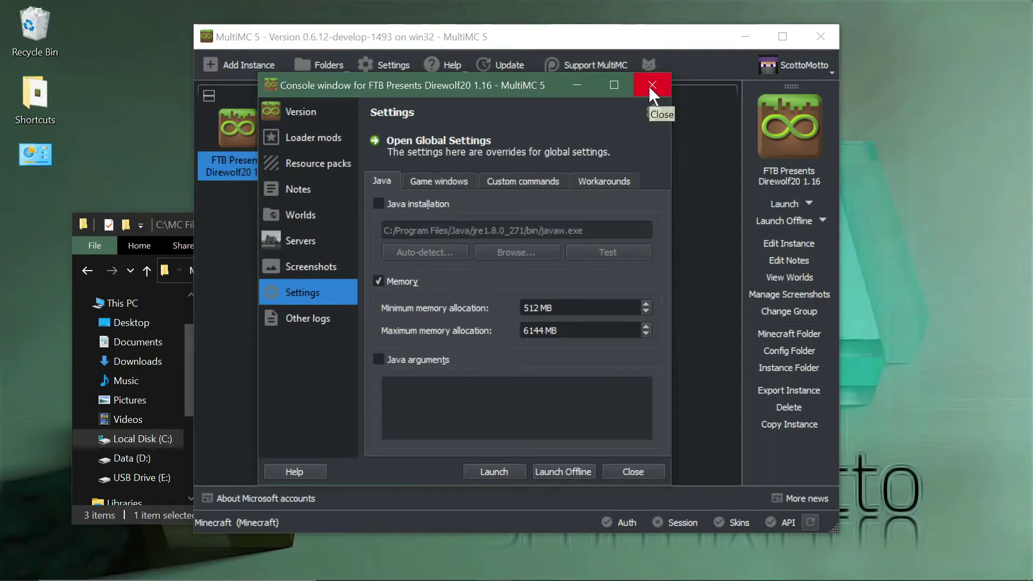
left_click(648, 85)
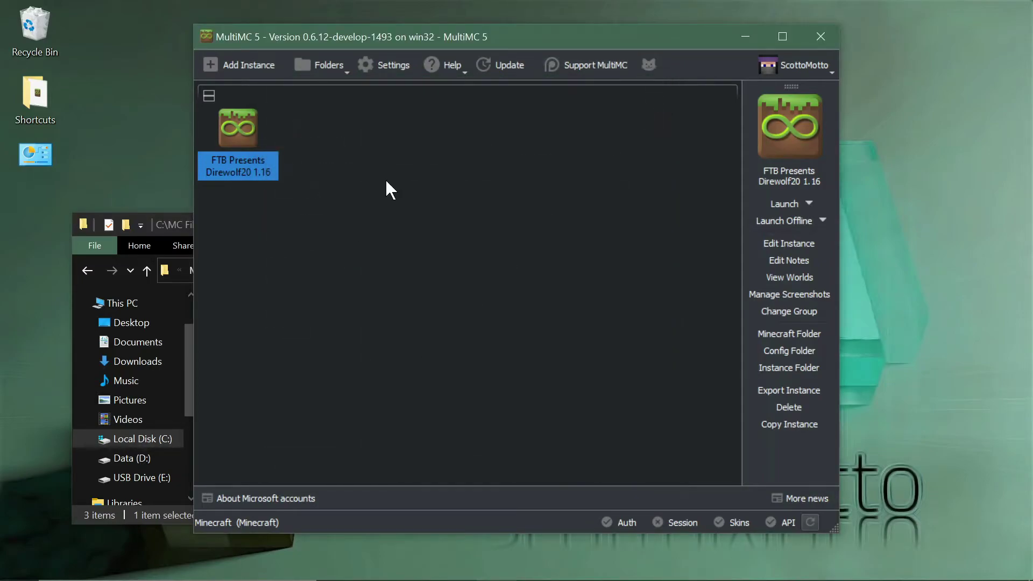
Review the global Java memory and runtime settings, then close the settings window
left_click(399, 62)
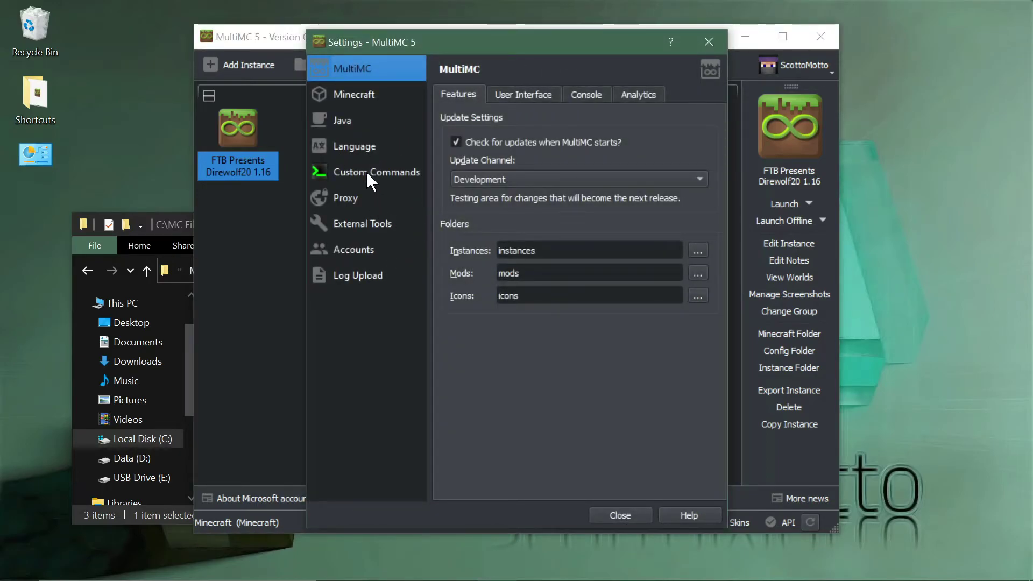
left_click(340, 124)
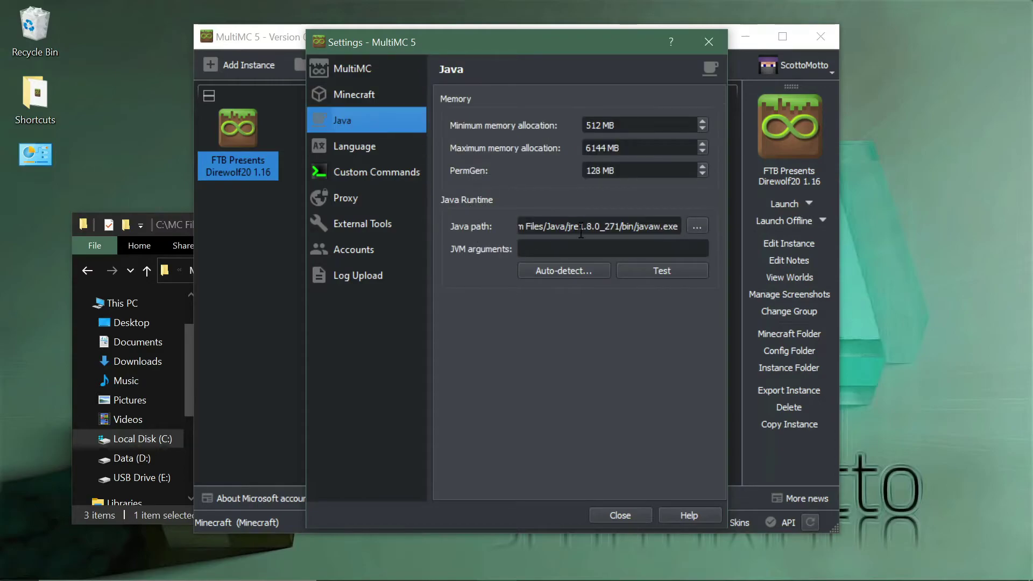
left_click(709, 42)
Open the Direwolf20 instance for editing and add OptiFine_1.16.4_HD_U_G5.jar from C:\MC Files\Optifine to its loader mods
right_click(243, 116)
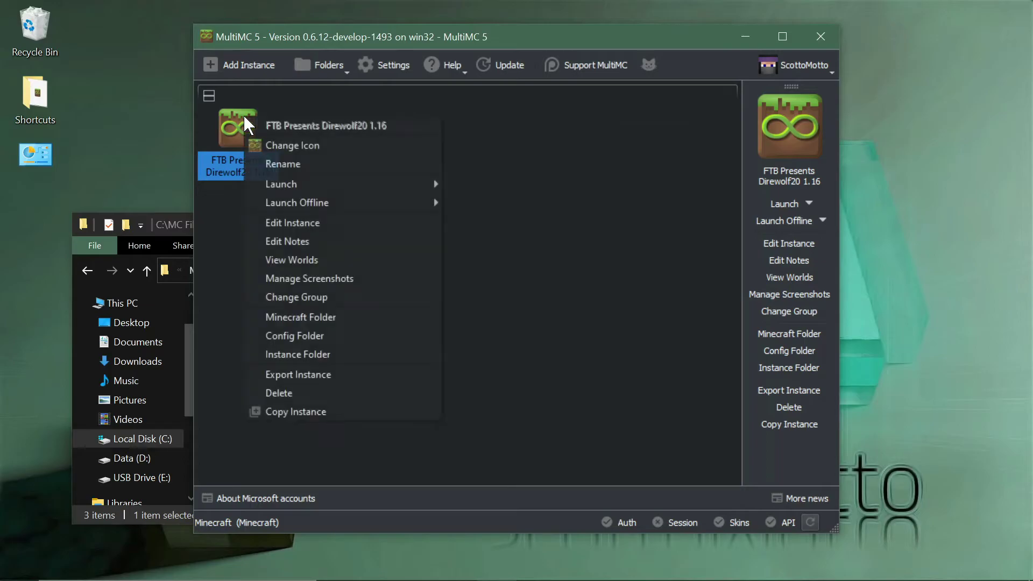
left_click(267, 232)
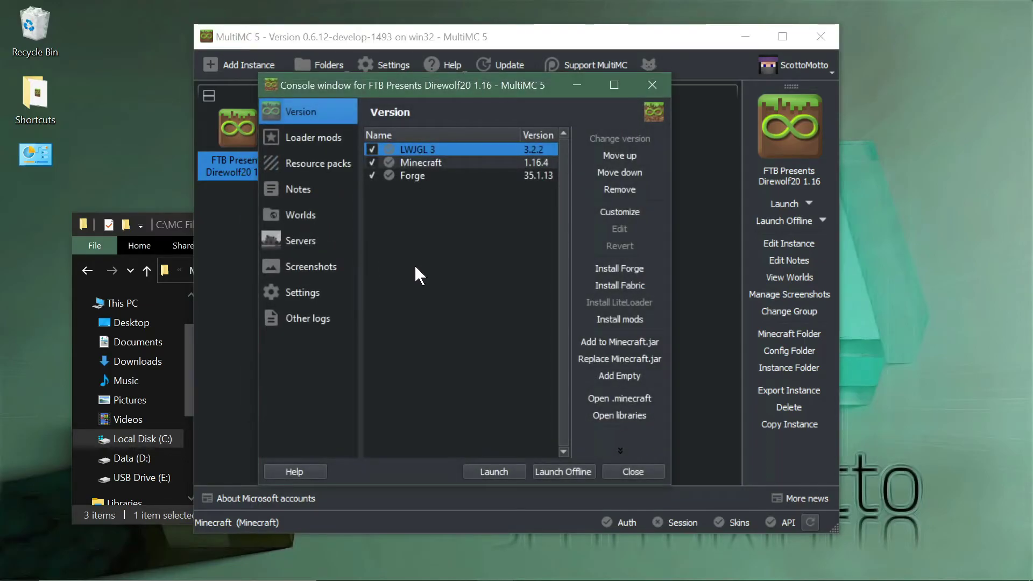
left_click(316, 141)
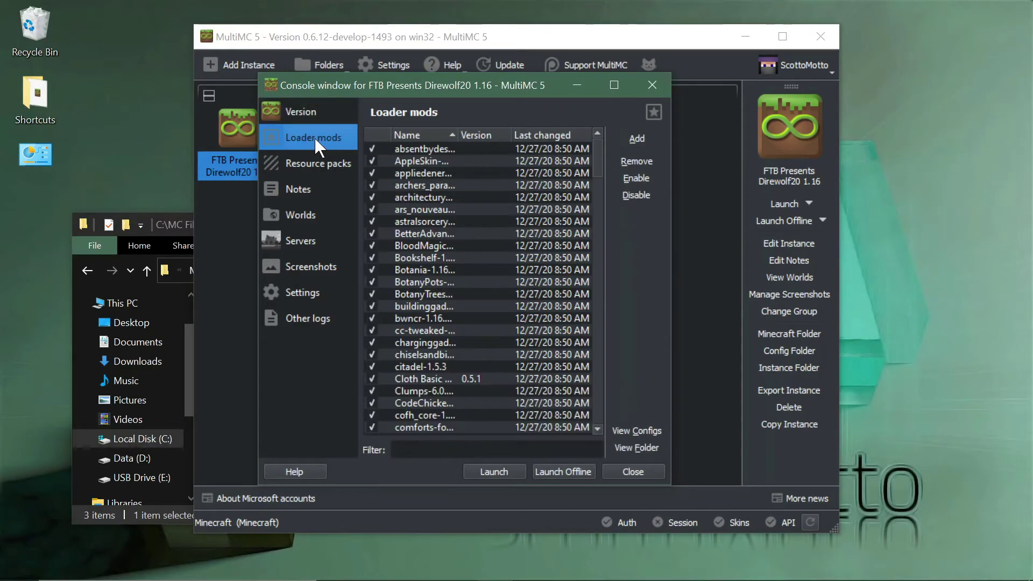
left_click(629, 137)
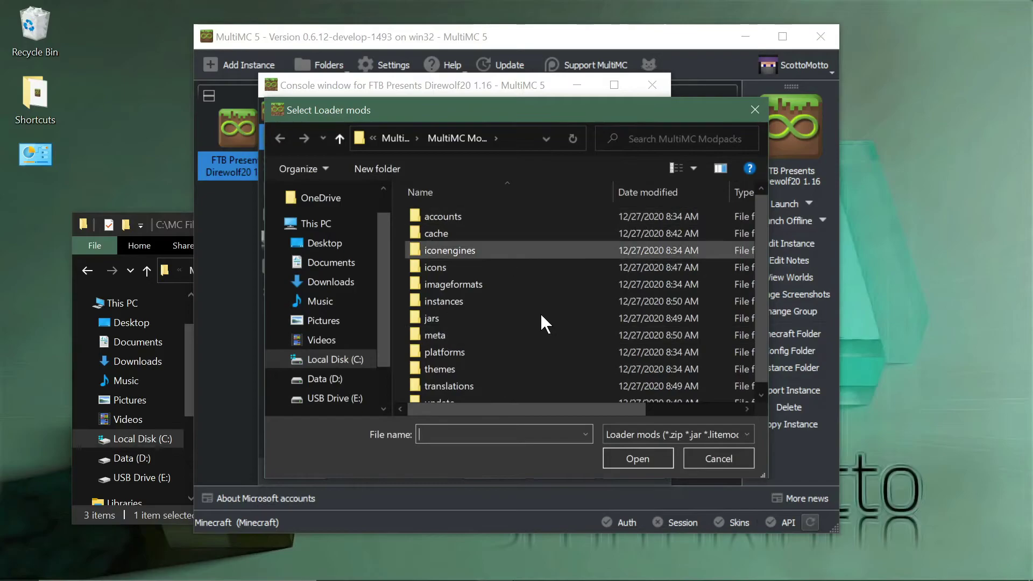
left_click(718, 458)
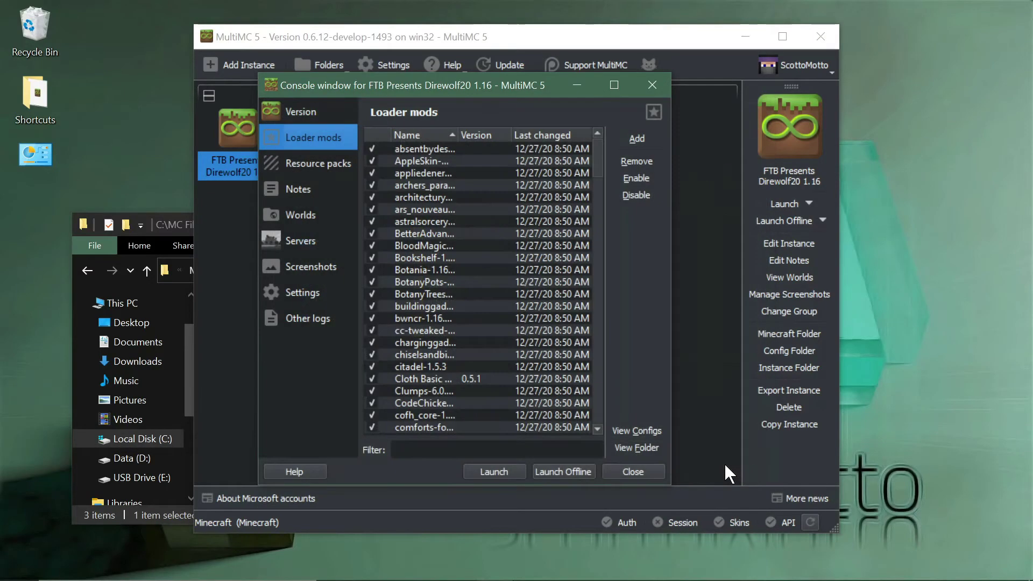
left_click(160, 217)
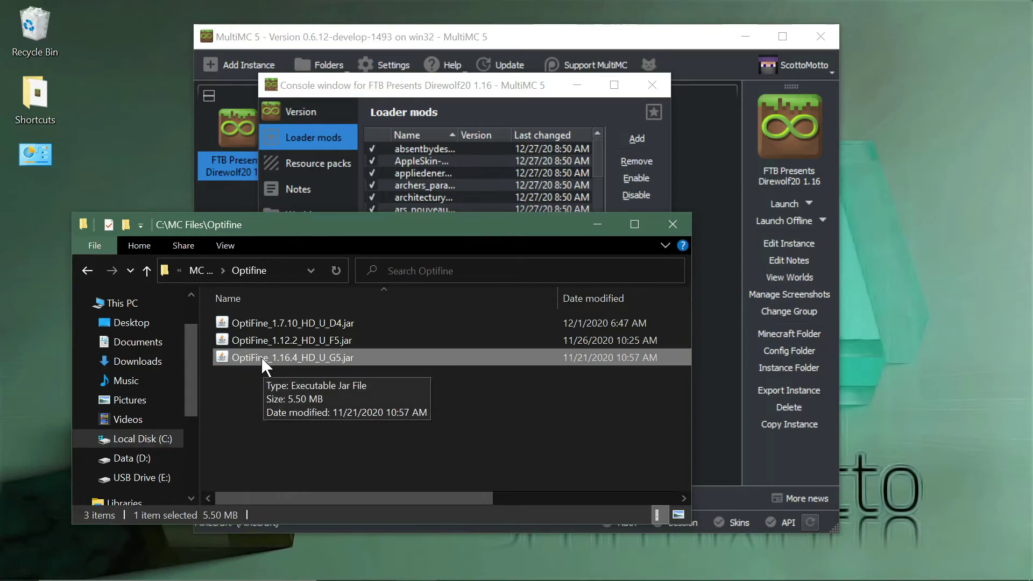
left_click_drag(261, 357, 427, 179)
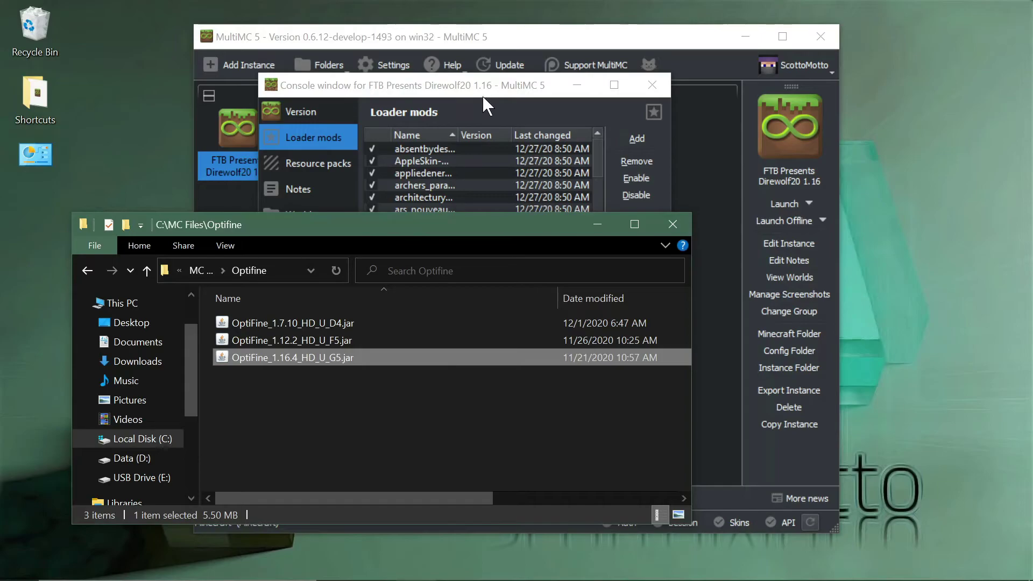
Check the loader mods for OptiFine by filtering the list with "optif", and clear the filter
left_click(488, 83)
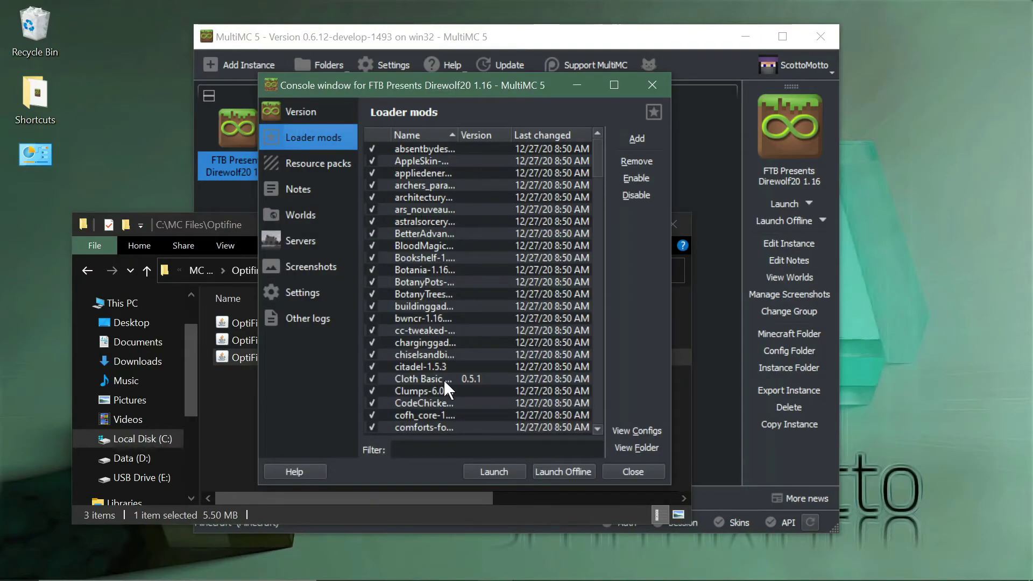
left_click(432, 451)
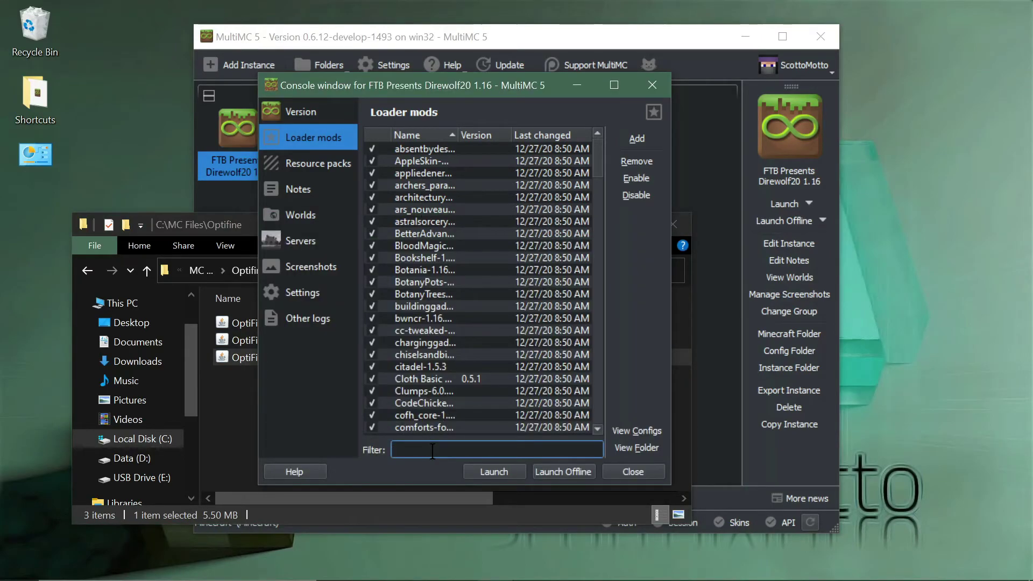
type("optif")
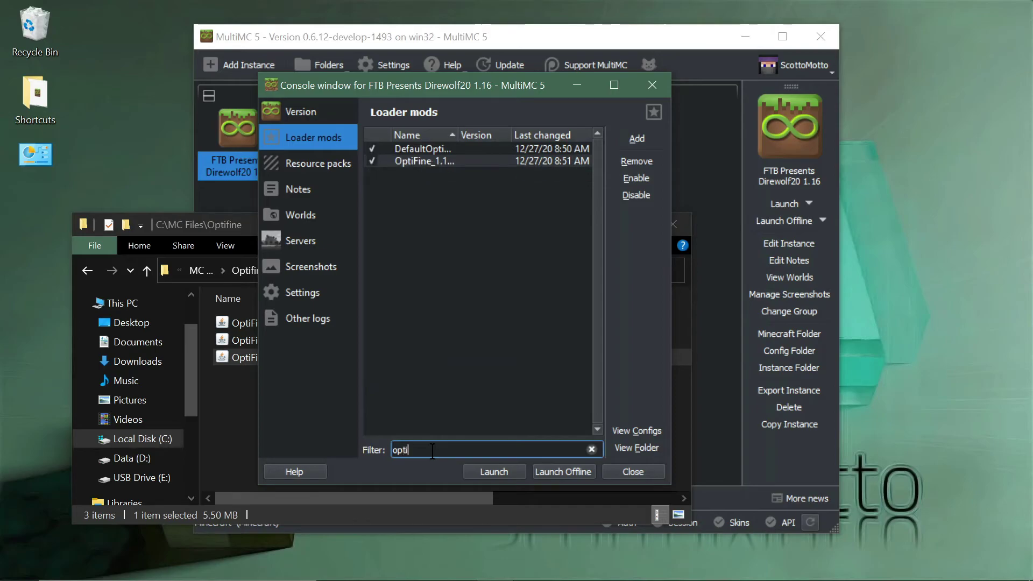
left_click(405, 253)
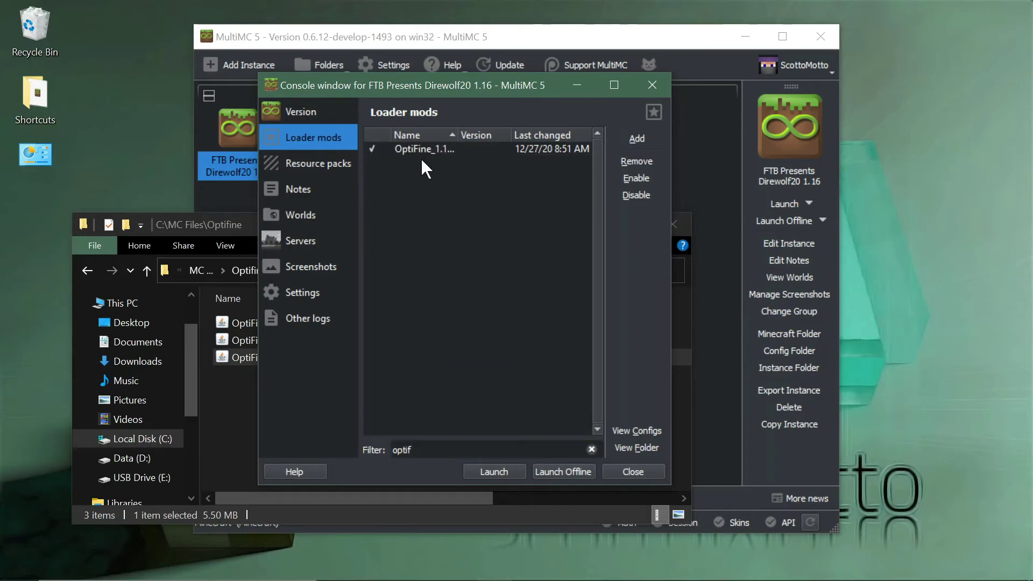
left_click(421, 451)
key("BackSpace")
key("BackSpace")
key("BackSpace")
key("BackSpace")
key("BackSpace")
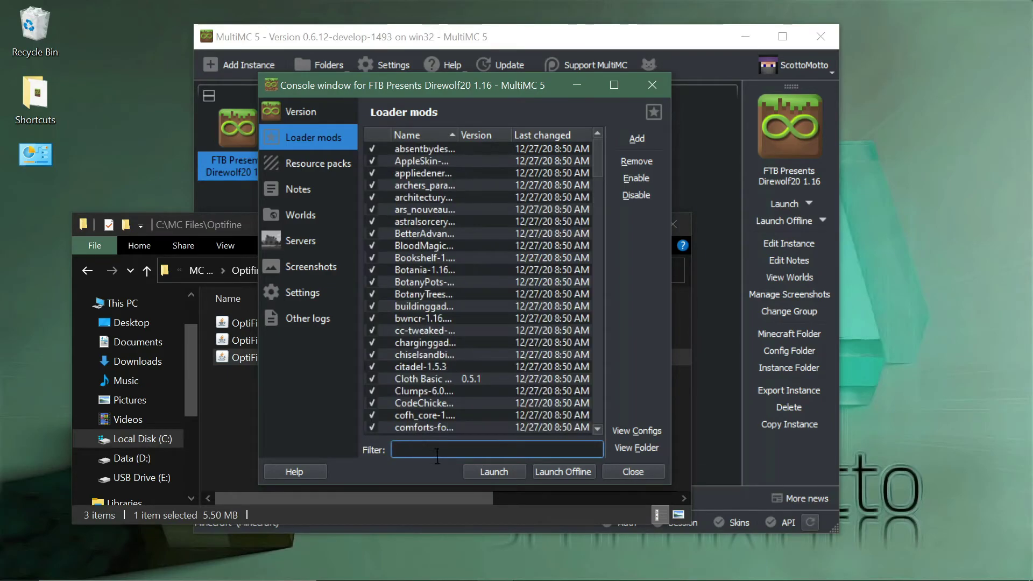
View the instance's mods and config folders, close both, and return from the instance window to the MultiMC main window
left_click(621, 450)
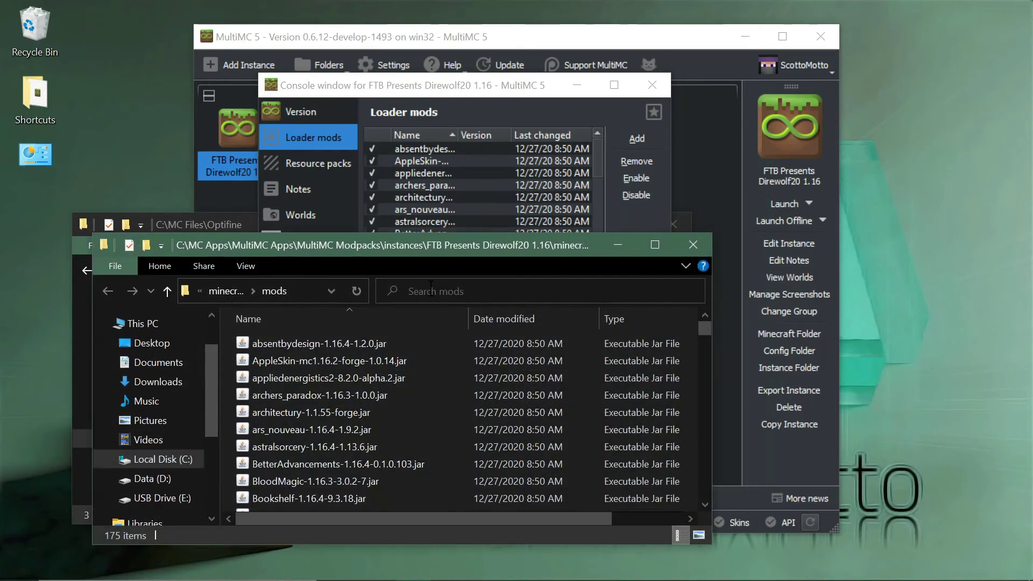
left_click(695, 244)
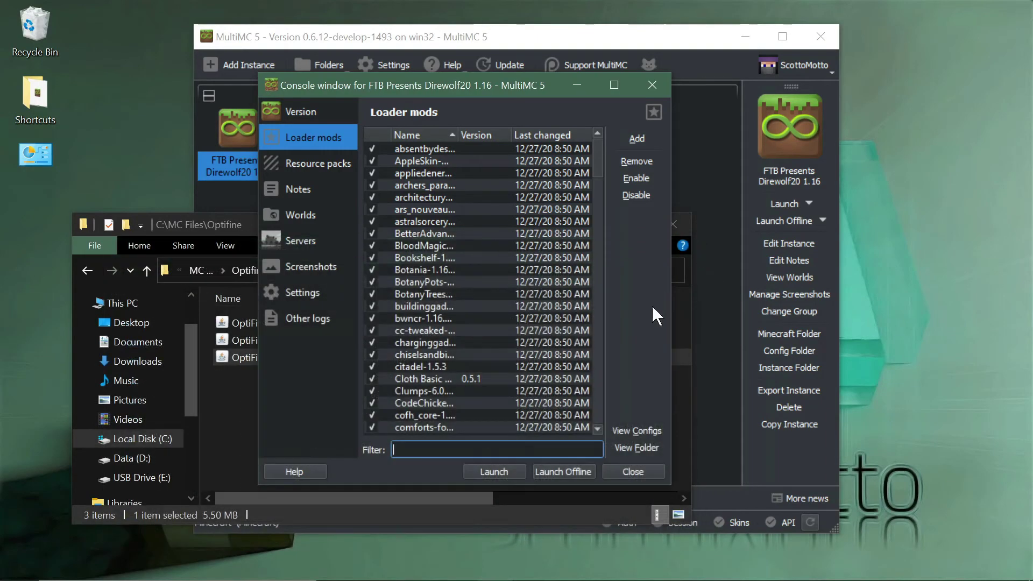
left_click(625, 429)
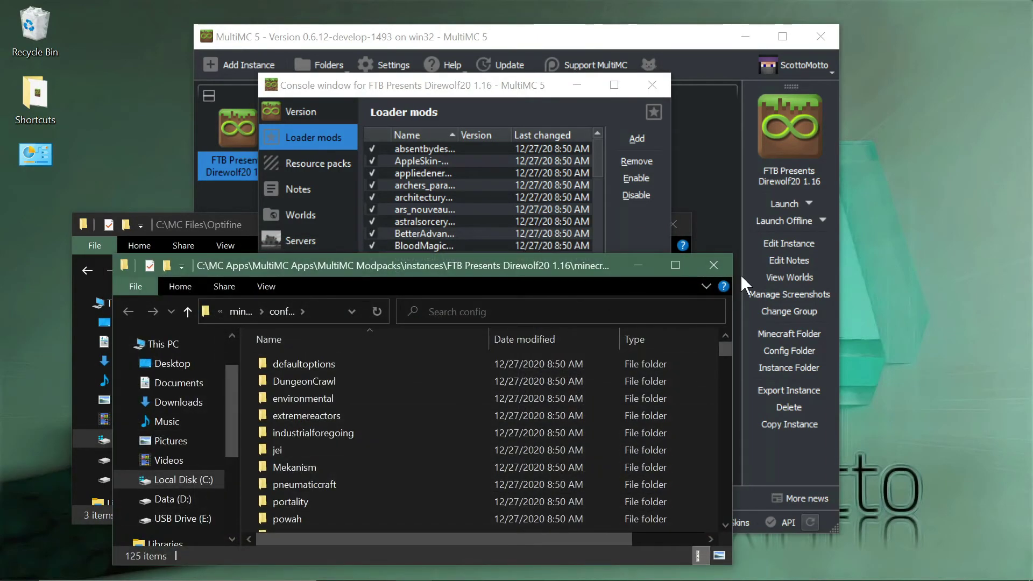
left_click(713, 263)
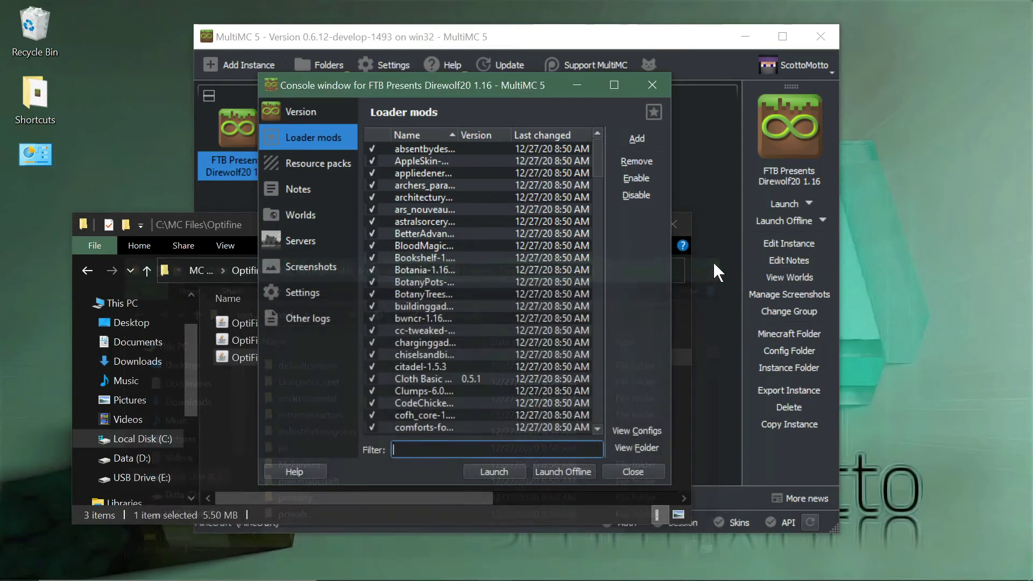
left_click(623, 472)
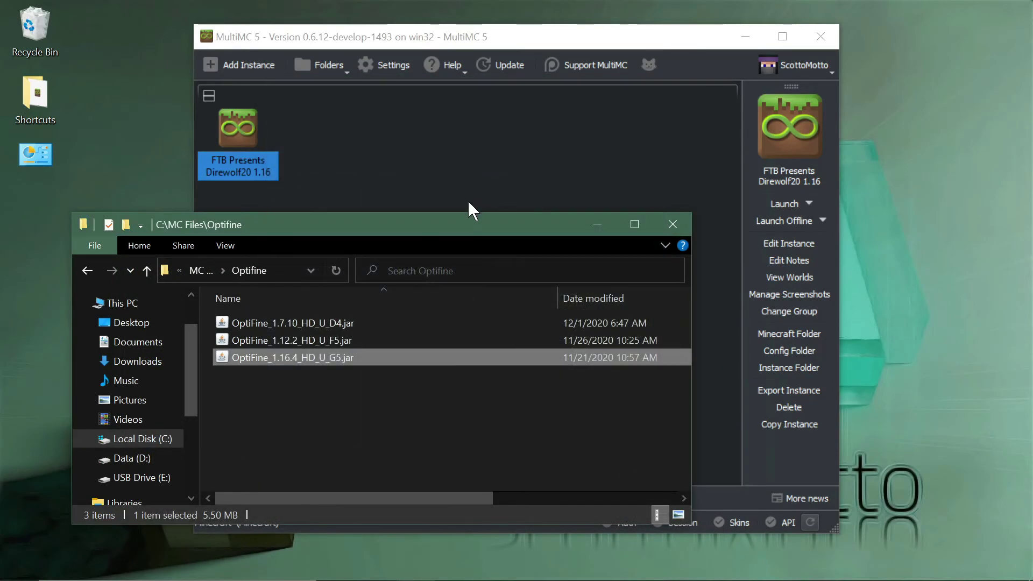
left_click(455, 172)
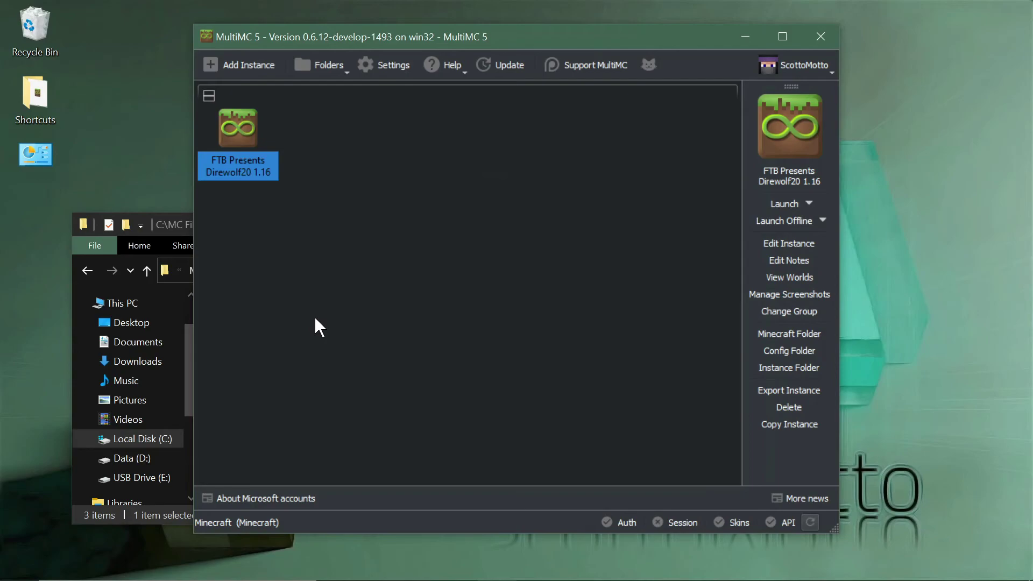